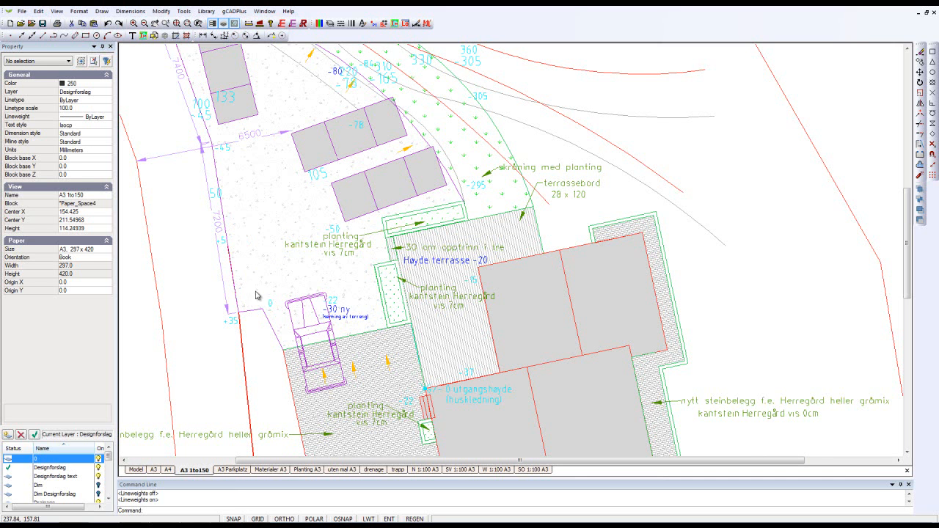
Display lineweights in the A3 1to150 layout, examine the parked car outlines up close, and turn lineweight display off again.
{"action": "left_click", "coordinate": [369, 519]}
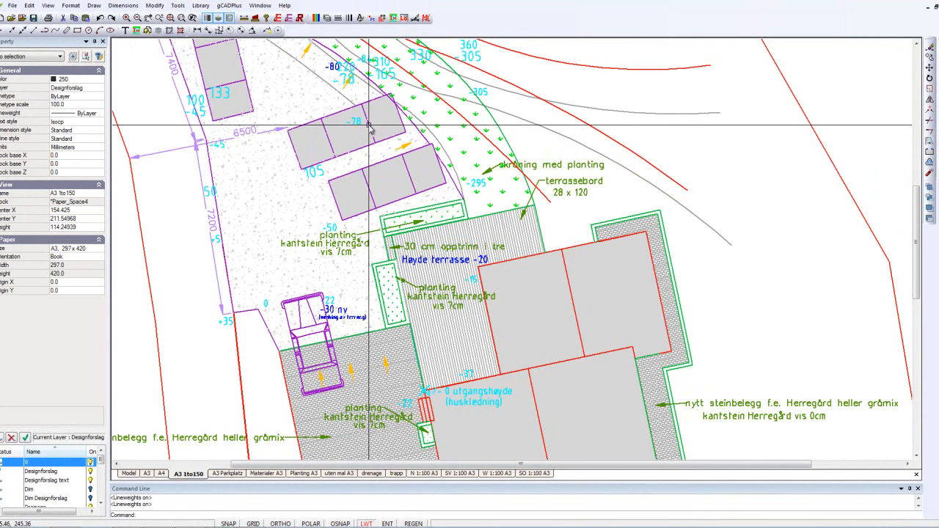
{"action": "scroll", "coordinate": [369, 126], "scroll_direction": "up", "scroll_amount": 2}
{"action": "scroll", "coordinate": [369, 126], "scroll_direction": "up", "scroll_amount": 1}
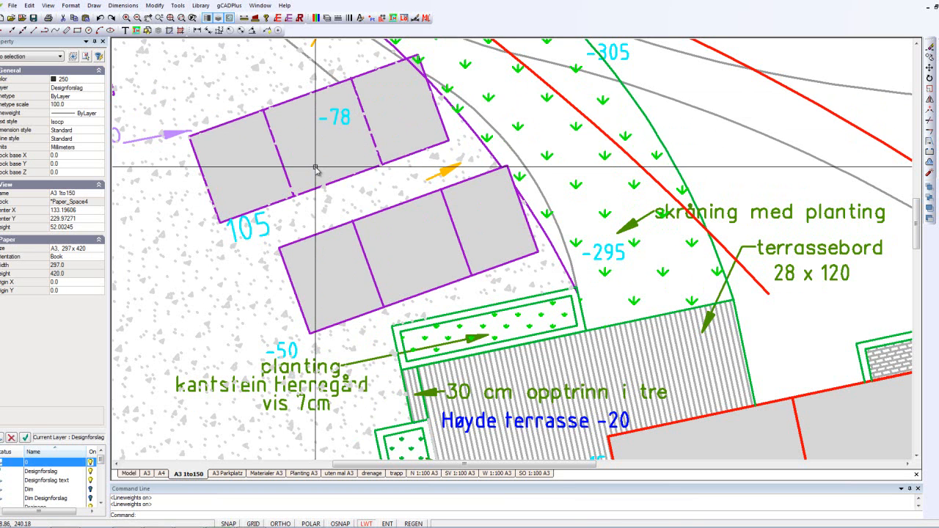
{"action": "left_click", "coordinate": [365, 524]}
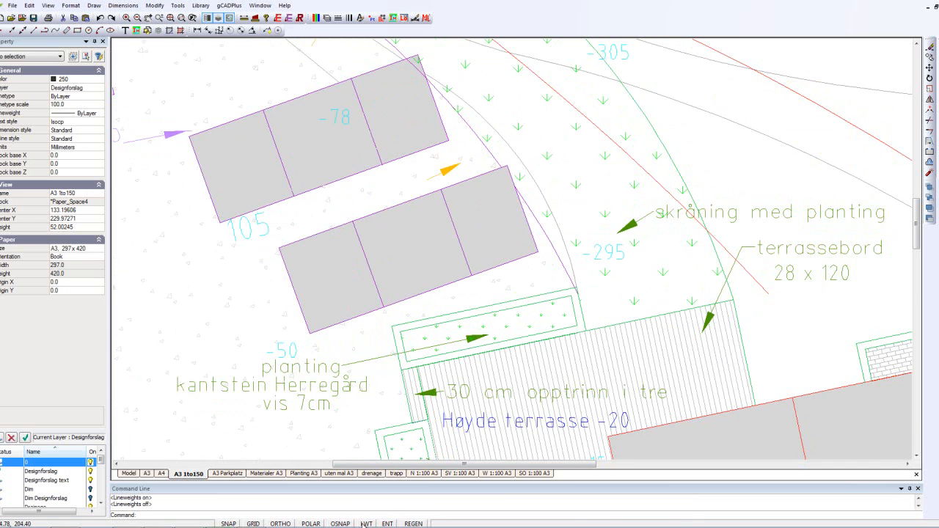
Switch to model space and view the parked car blocks beside the planting bed.
{"action": "left_click", "coordinate": [129, 473]}
{"action": "scroll", "coordinate": [245, 220], "scroll_direction": "up", "scroll_amount": 3}
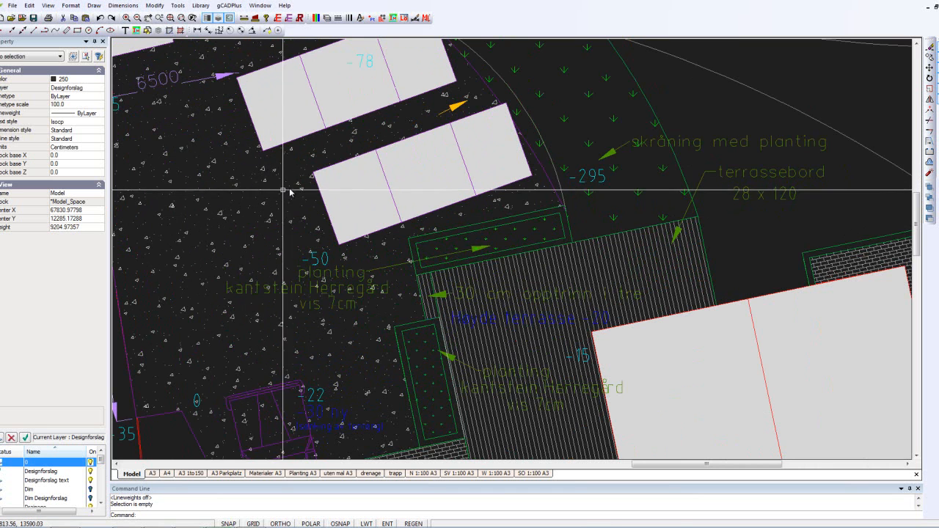
Try erasing the parked car block nearest the planting bed, and undo the erasure.
{"action": "left_click", "coordinate": [353, 204]}
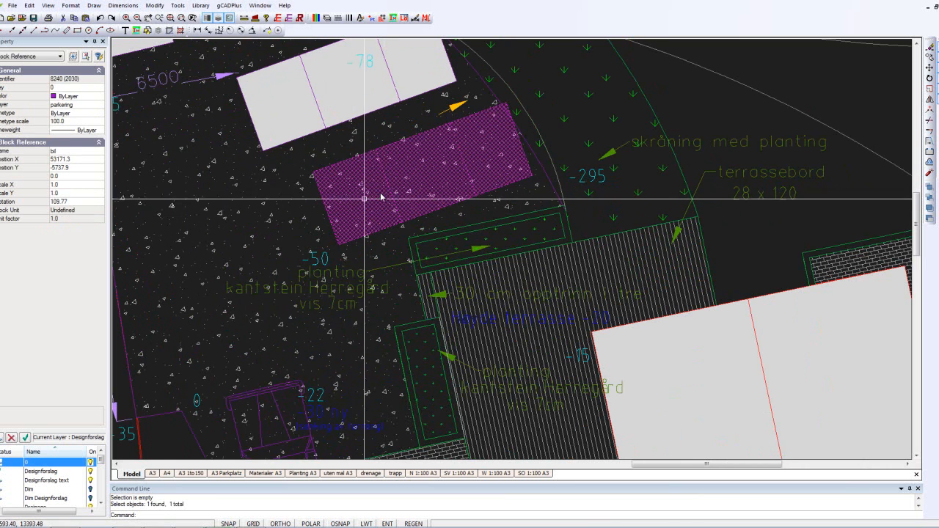
{"action": "scroll", "coordinate": [384, 192], "scroll_direction": "up", "scroll_amount": 2}
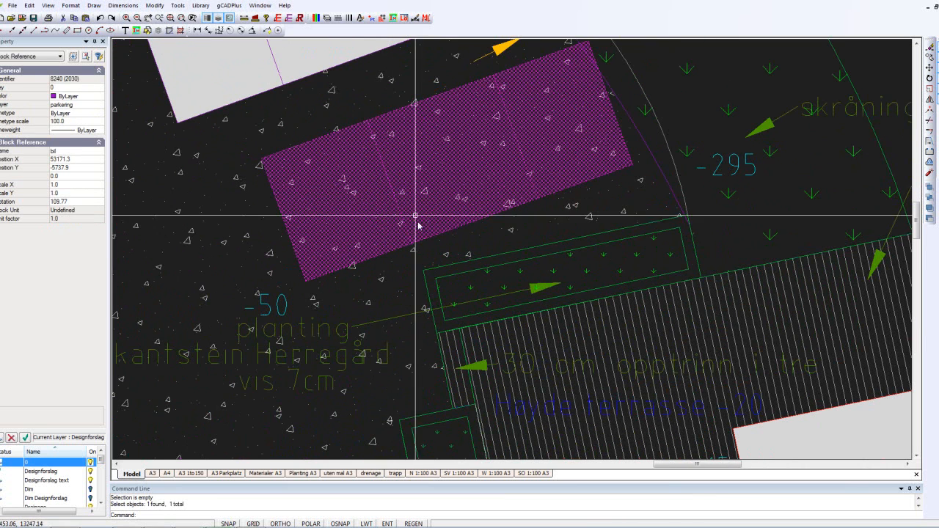
{"action": "scroll", "coordinate": [374, 188], "scroll_direction": "down", "scroll_amount": 2}
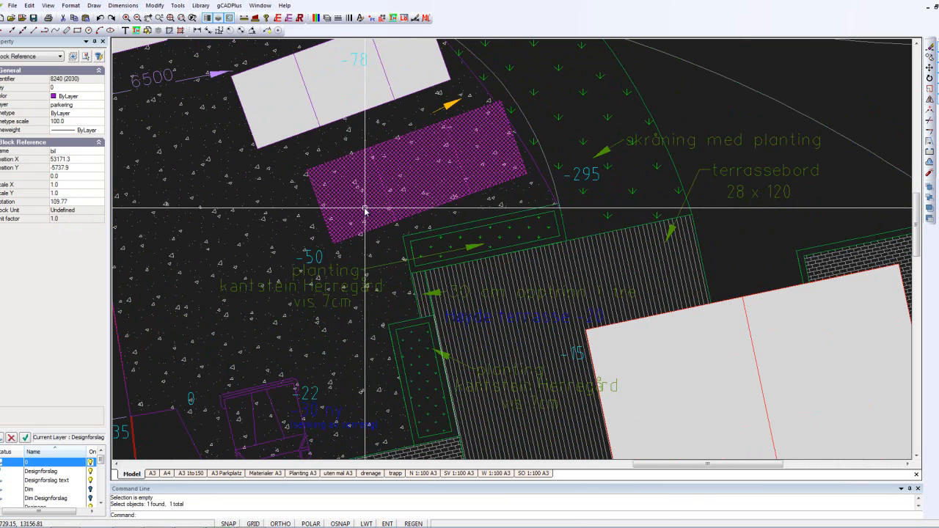
{"action": "right_click", "coordinate": [357, 207]}
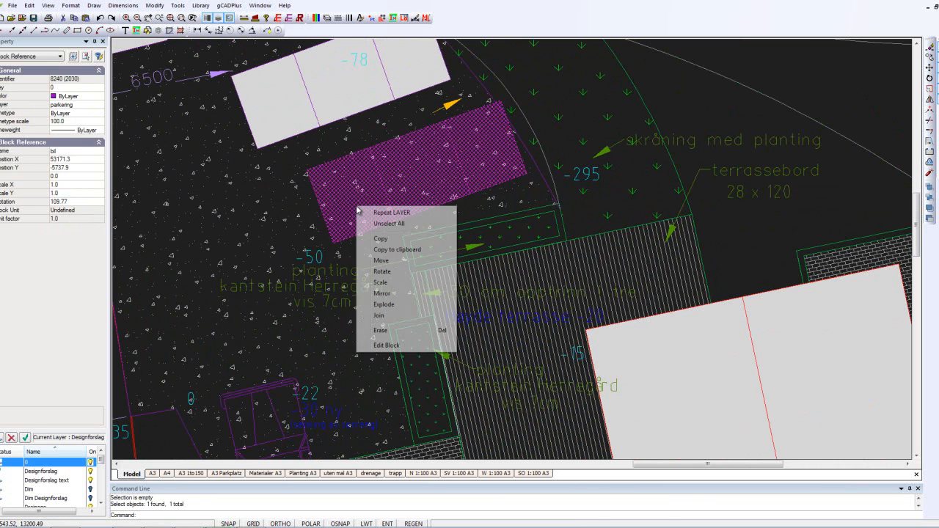
{"action": "left_click", "coordinate": [380, 330]}
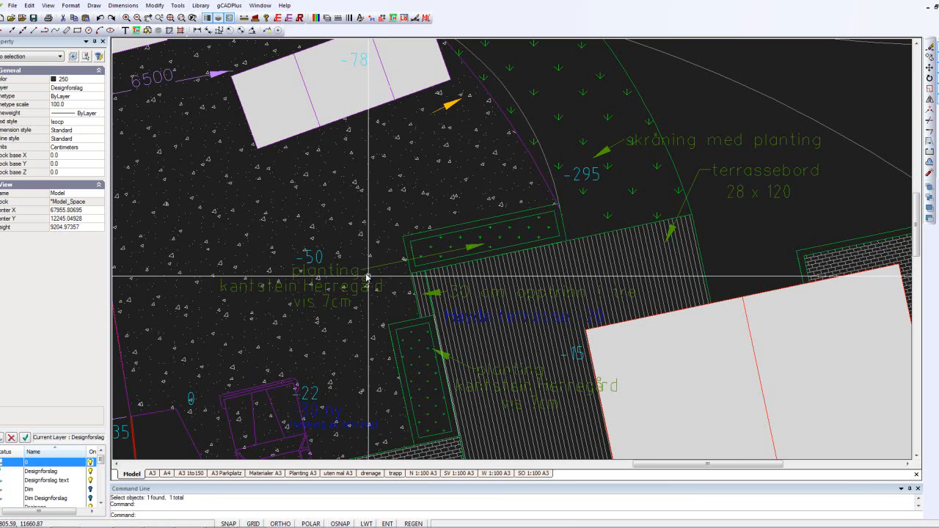
{"action": "left_click", "coordinate": [100, 22]}
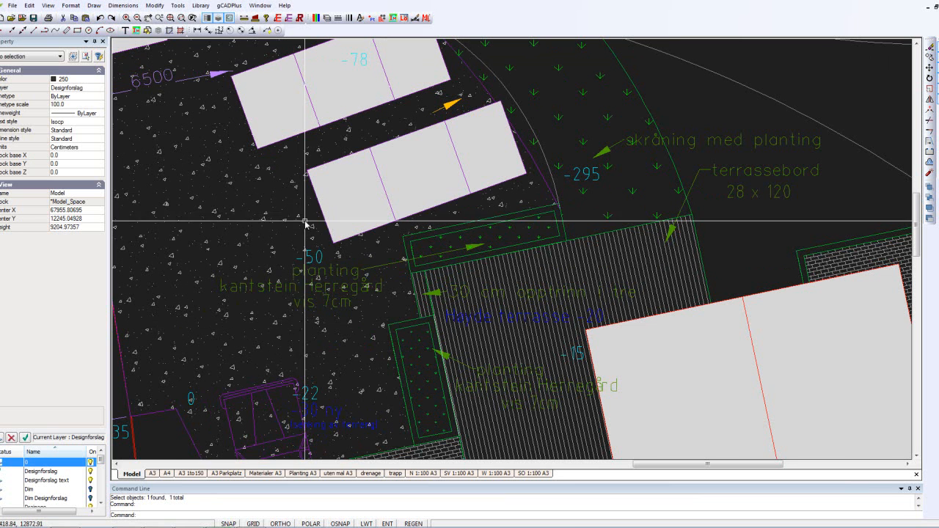
Open the car block nearest the planting bed for block editing and erase its solid hatch.
{"action": "left_click", "coordinate": [342, 209]}
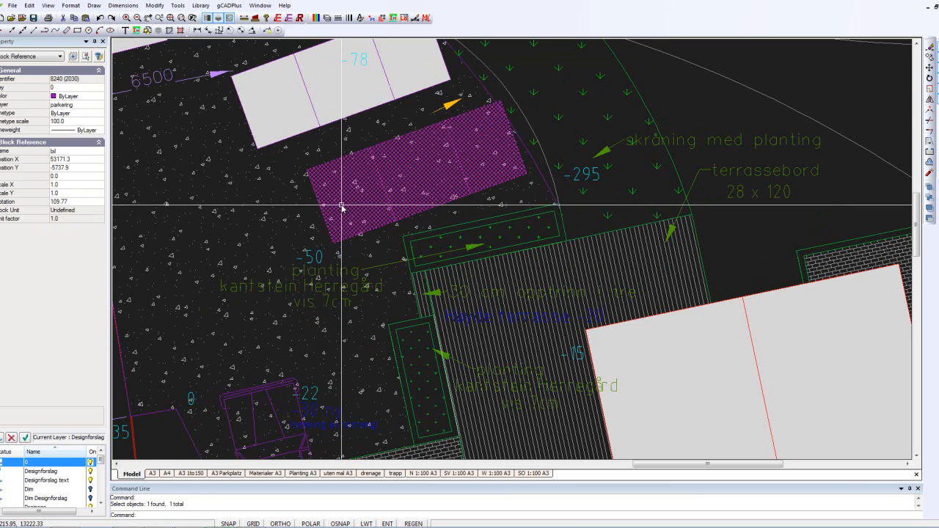
{"action": "right_click", "coordinate": [399, 178]}
{"action": "left_click", "coordinate": [433, 314]}
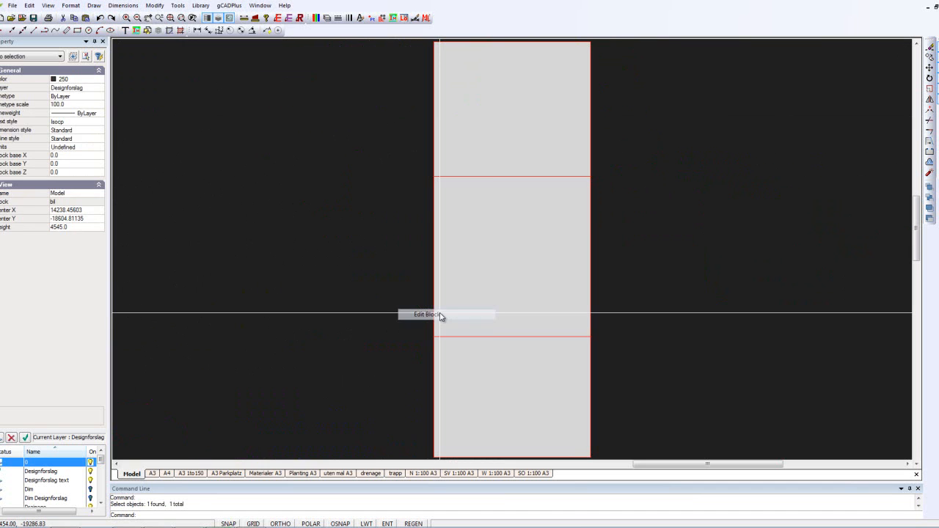
{"action": "left_click", "coordinate": [537, 311]}
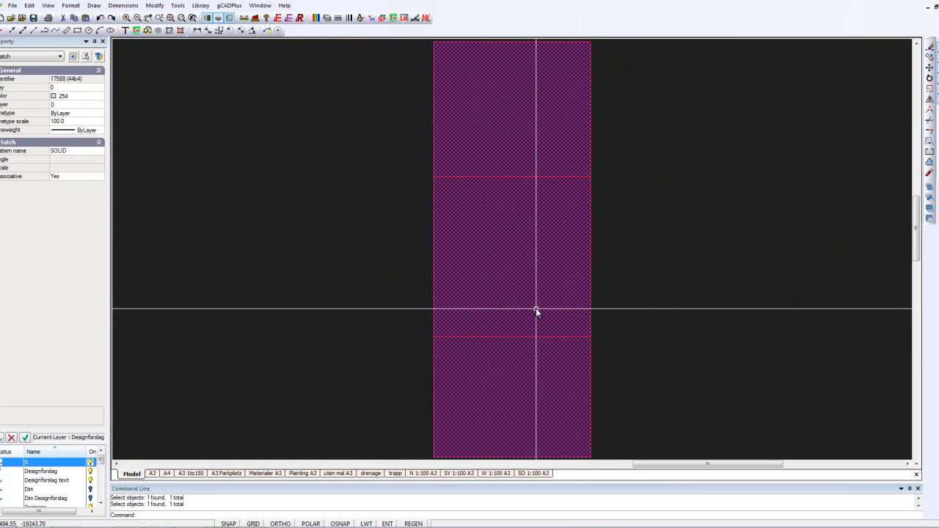
{"action": "right_click", "coordinate": [538, 313]}
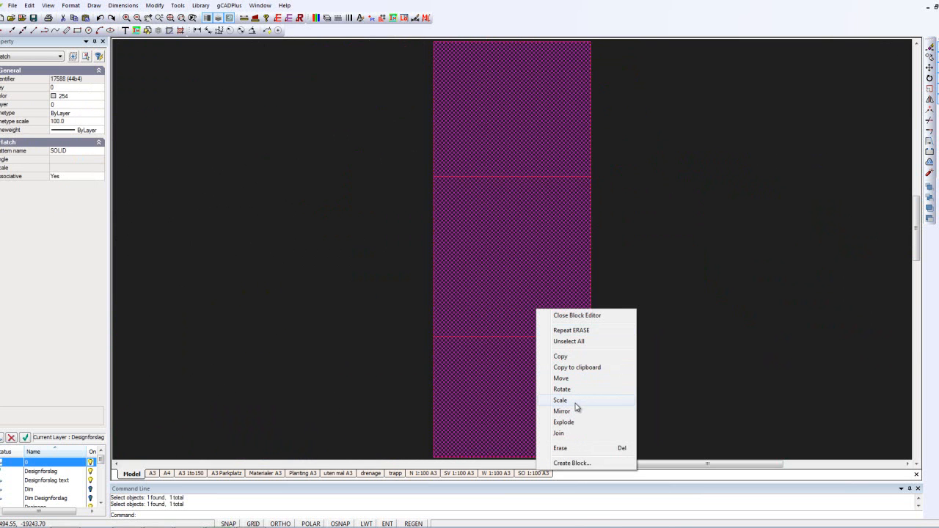
{"action": "left_click", "coordinate": [576, 448]}
{"action": "scroll", "coordinate": [547, 298], "scroll_direction": "down", "scroll_amount": 1}
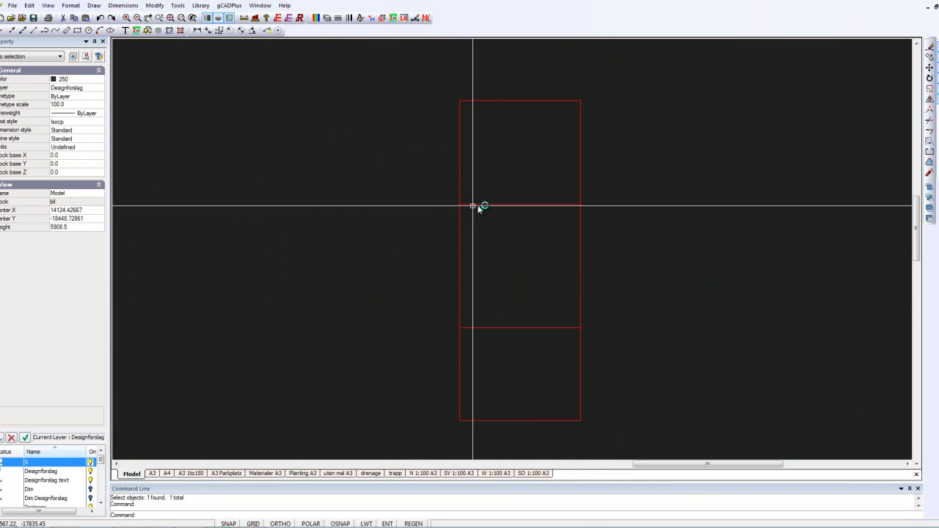
Set the car's outer rectangle to Filled: Yes and clear the selection.
{"action": "left_click", "coordinate": [580, 175]}
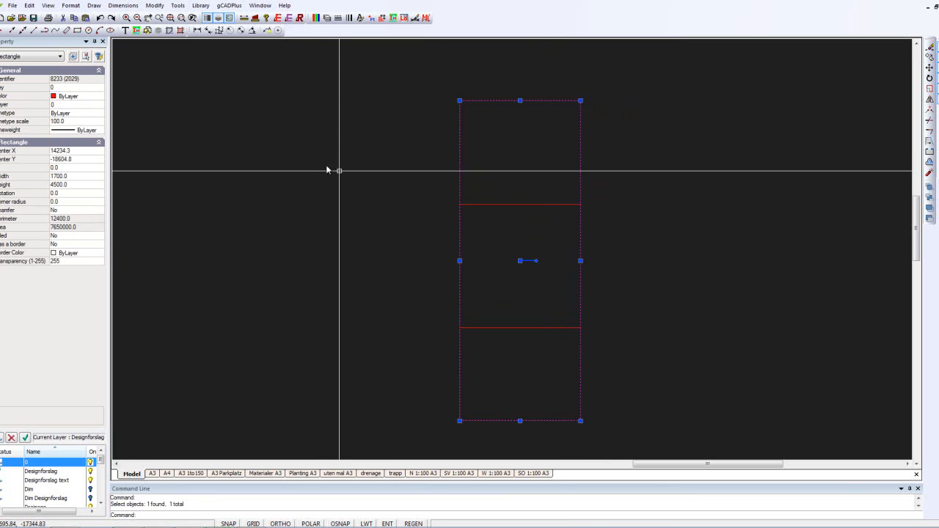
{"action": "double_click", "coordinate": [67, 238]}
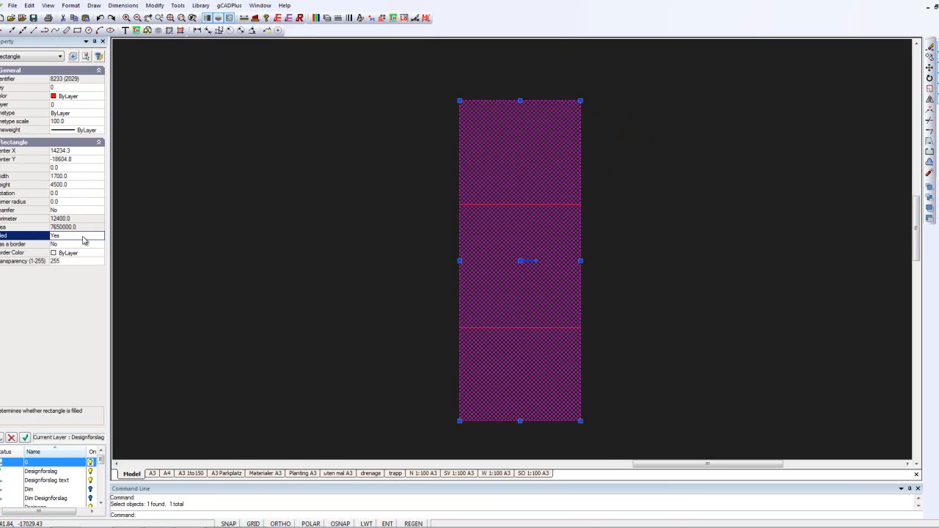
{"action": "right_click", "coordinate": [397, 247]}
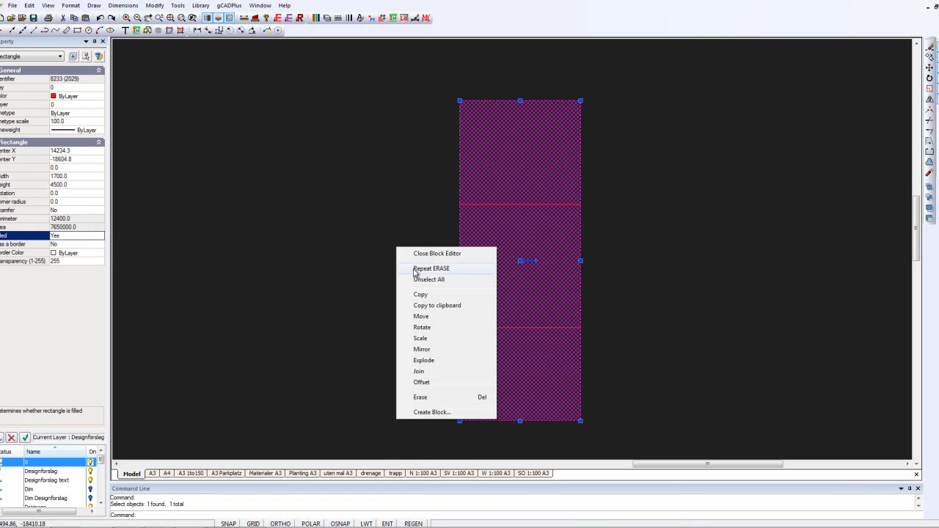
{"action": "left_click", "coordinate": [428, 280]}
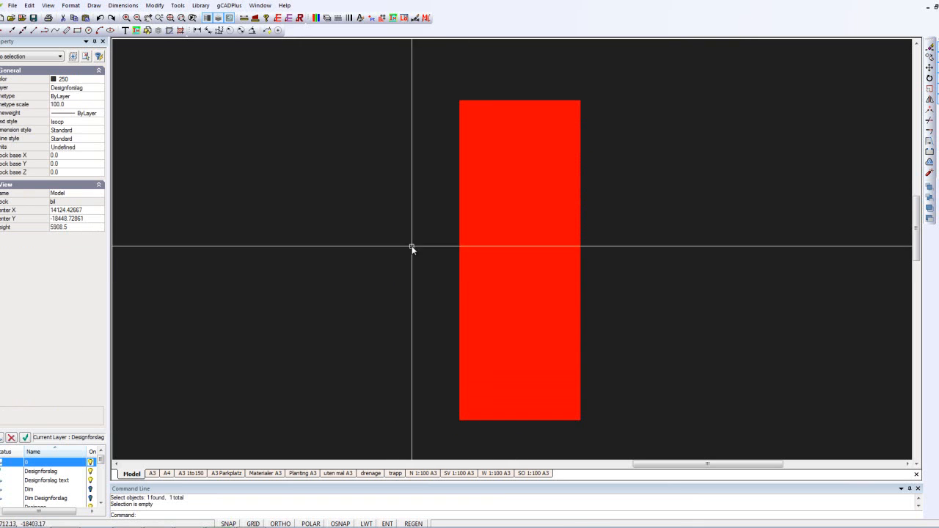
Set the color of the car's upper horizontal line to ByBlock and clear the selection.
{"action": "left_click_drag", "start_coordinate": [428, 184], "coordinate": [609, 239]}
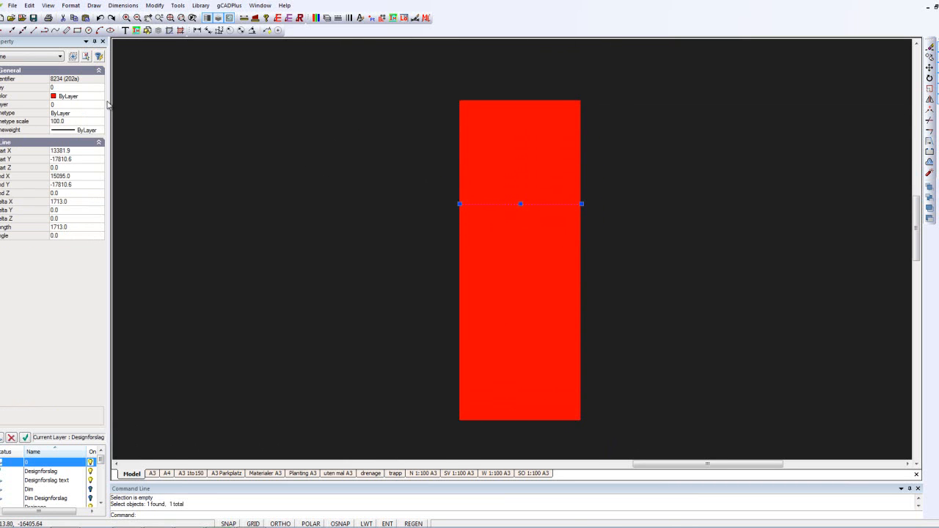
{"action": "left_click", "coordinate": [102, 100]}
{"action": "left_click", "coordinate": [101, 98]}
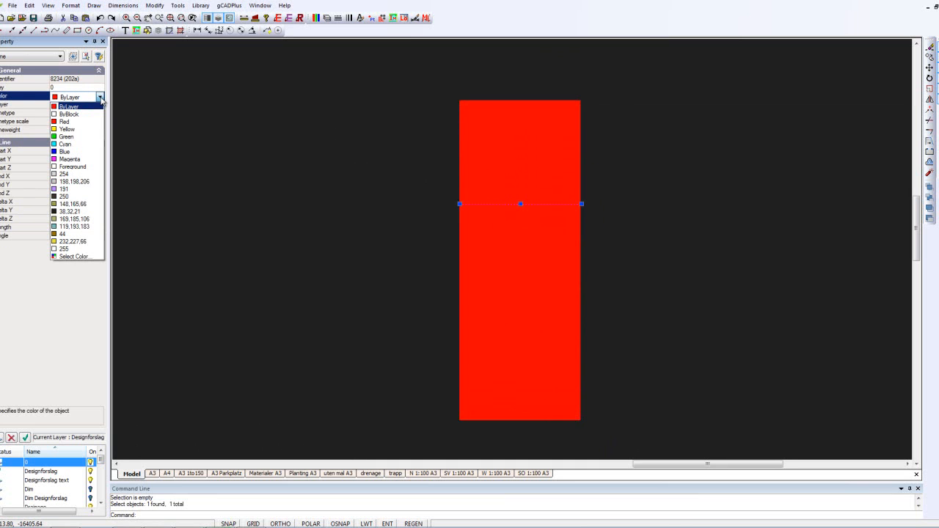
{"action": "left_click", "coordinate": [69, 114]}
{"action": "right_click", "coordinate": [287, 171]}
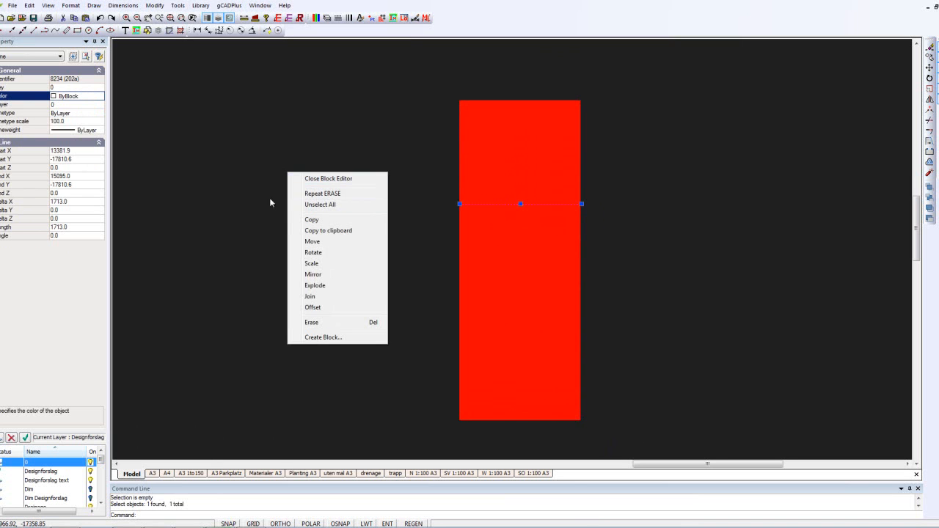
{"action": "left_click", "coordinate": [320, 205]}
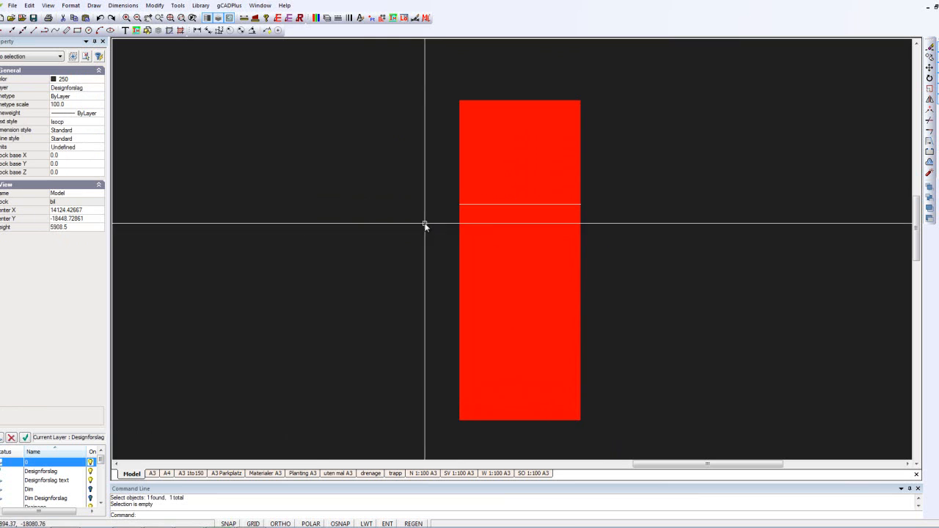
Match the properties of the car's lower horizontal line to those of the upper horizontal line.
{"action": "left_click", "coordinate": [408, 263]}
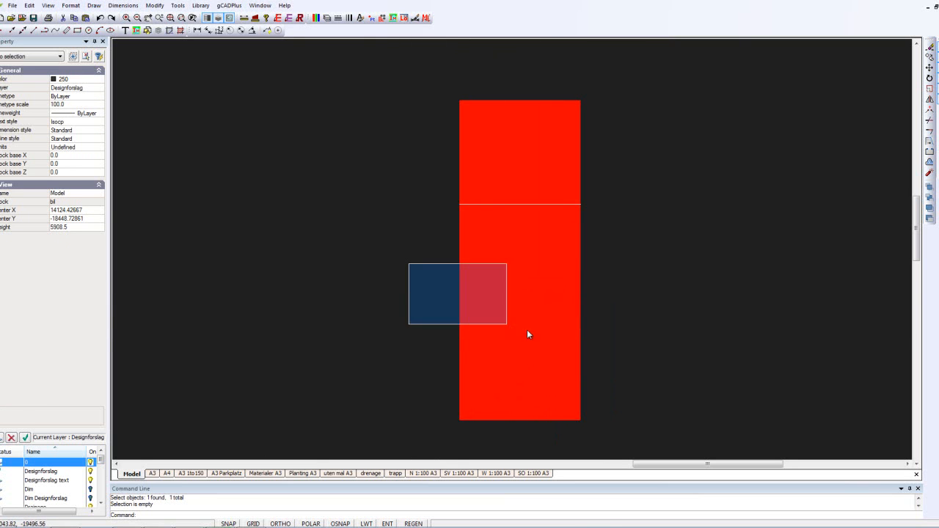
{"action": "left_click", "coordinate": [624, 357]}
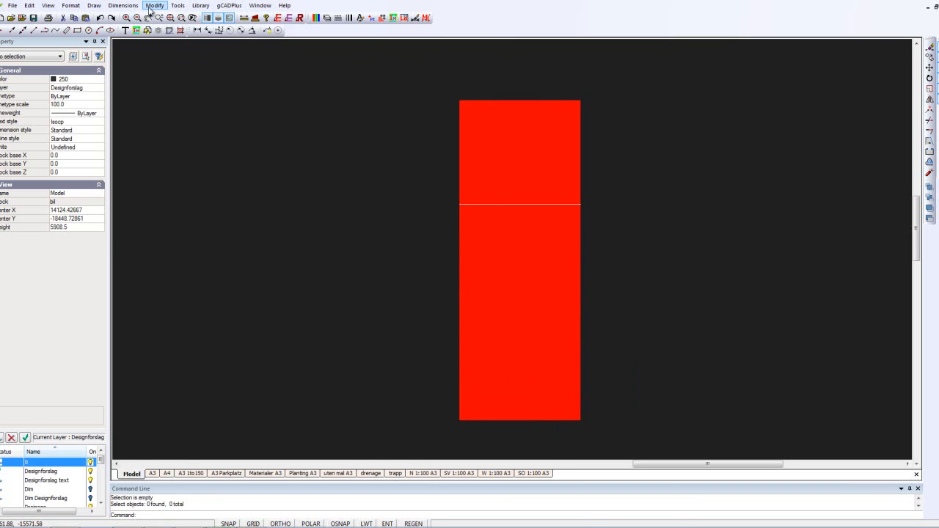
{"action": "left_click", "coordinate": [154, 6]}
{"action": "left_click", "coordinate": [179, 221]}
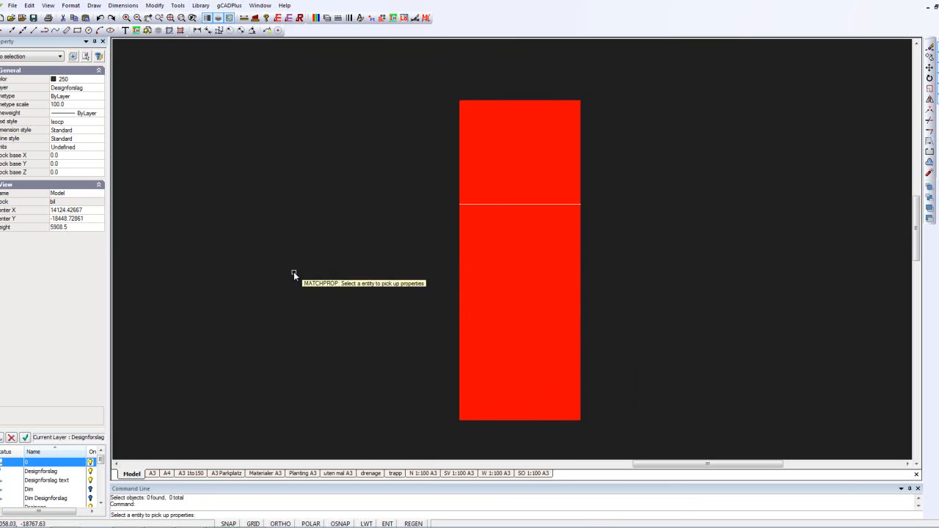
{"action": "left_click", "coordinate": [500, 205]}
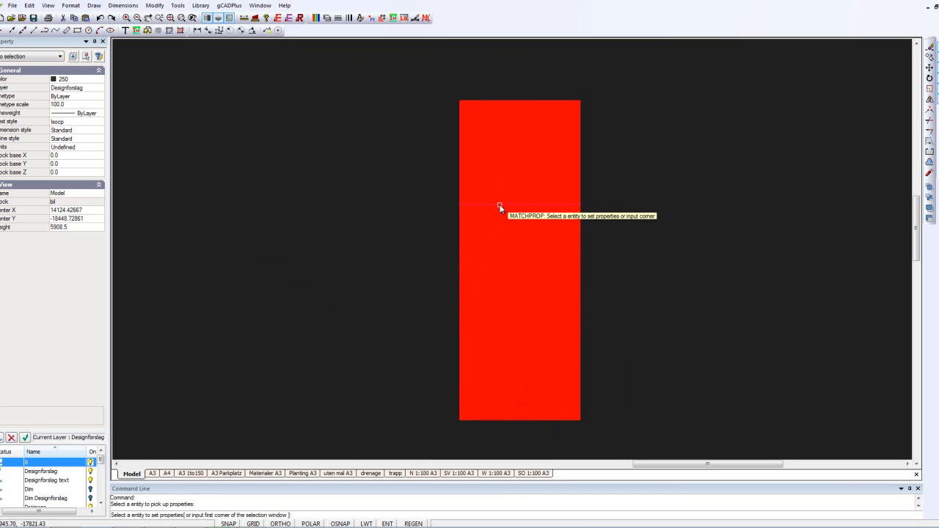
{"action": "left_click", "coordinate": [427, 244]}
{"action": "left_click", "coordinate": [590, 344]}
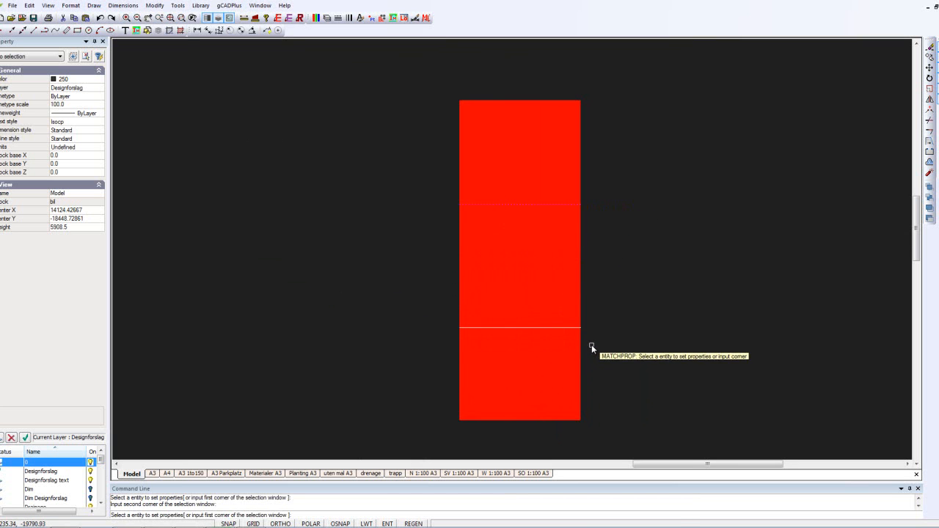
{"action": "key", "text": "Return"}
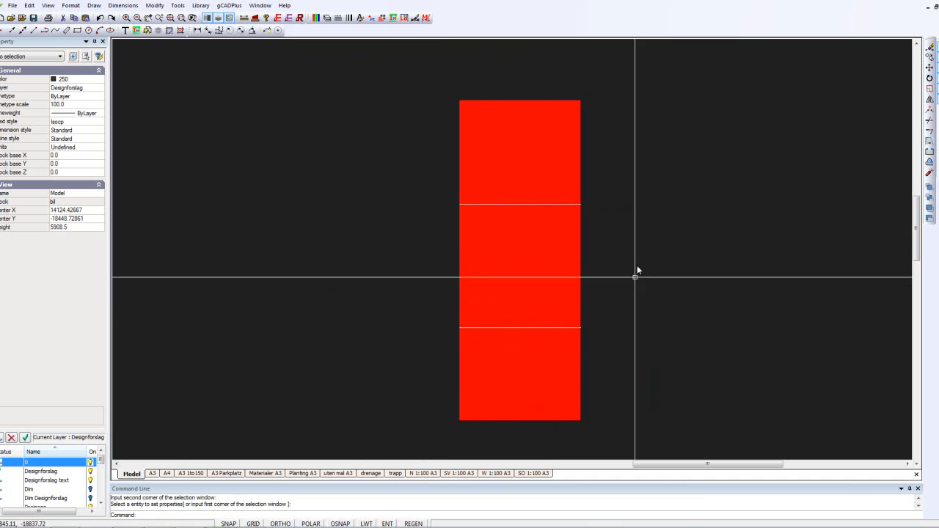
Close the block editor and regenerate the drawing to refresh the car blocks.
{"action": "right_click", "coordinate": [637, 265]}
{"action": "left_click", "coordinate": [657, 273]}
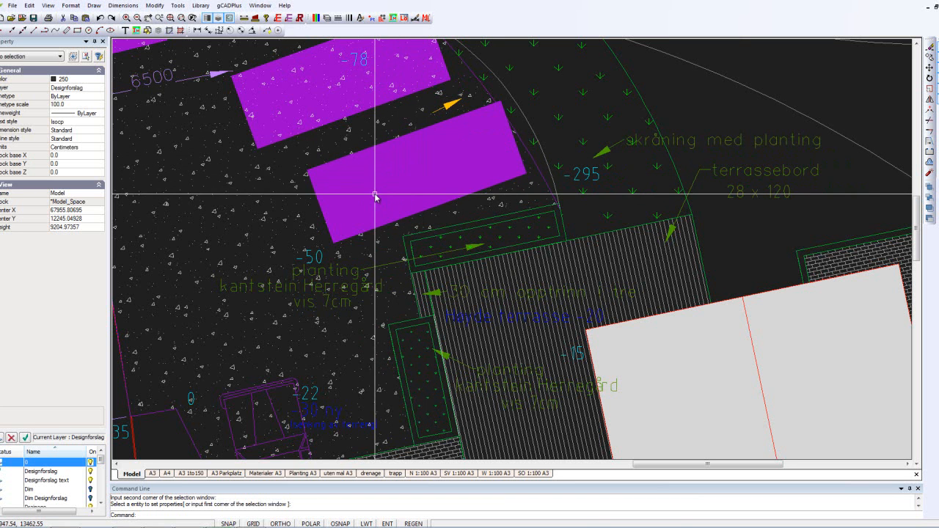
{"action": "scroll", "coordinate": [372, 197], "scroll_direction": "down", "scroll_amount": 1}
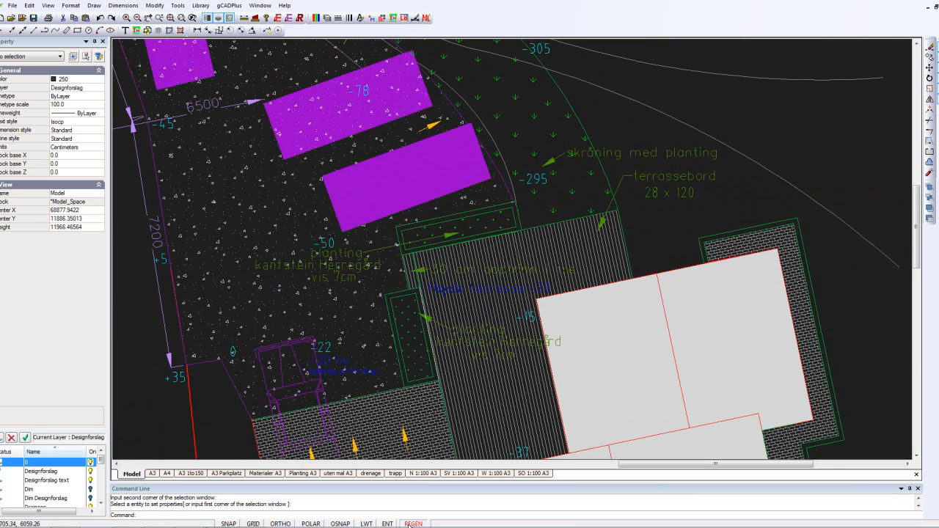
{"action": "scroll", "coordinate": [347, 216], "scroll_direction": "up", "scroll_amount": 1}
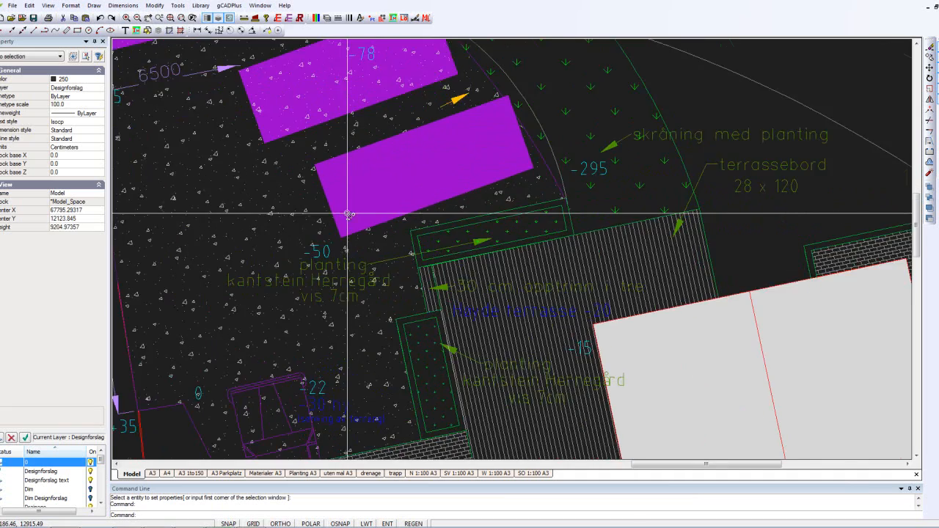
Select the car block nearest the planting bed to check its fill, and clear the selection.
{"action": "scroll", "coordinate": [347, 216], "scroll_direction": "up", "scroll_amount": 1}
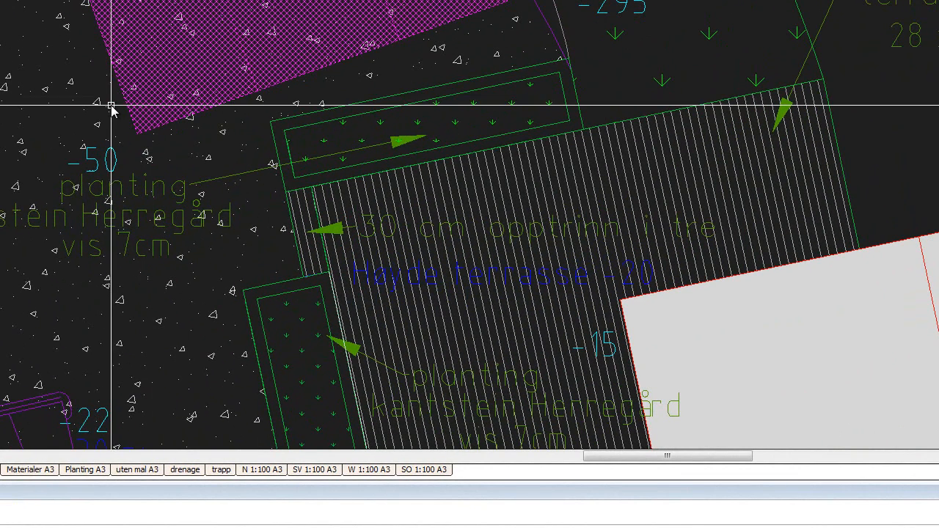
{"action": "right_click", "coordinate": [46, 74]}
{"action": "left_click", "coordinate": [103, 97]}
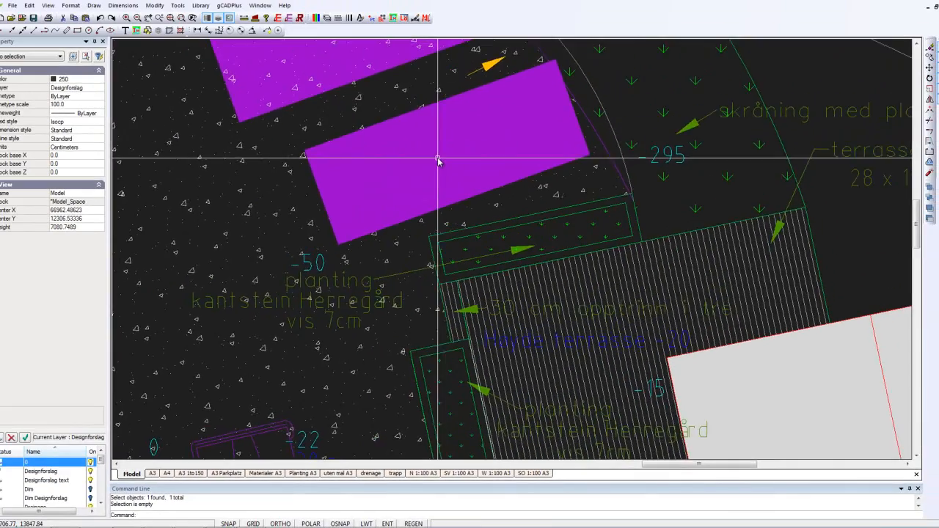
{"action": "scroll", "coordinate": [436, 160], "scroll_direction": "down", "scroll_amount": 3}
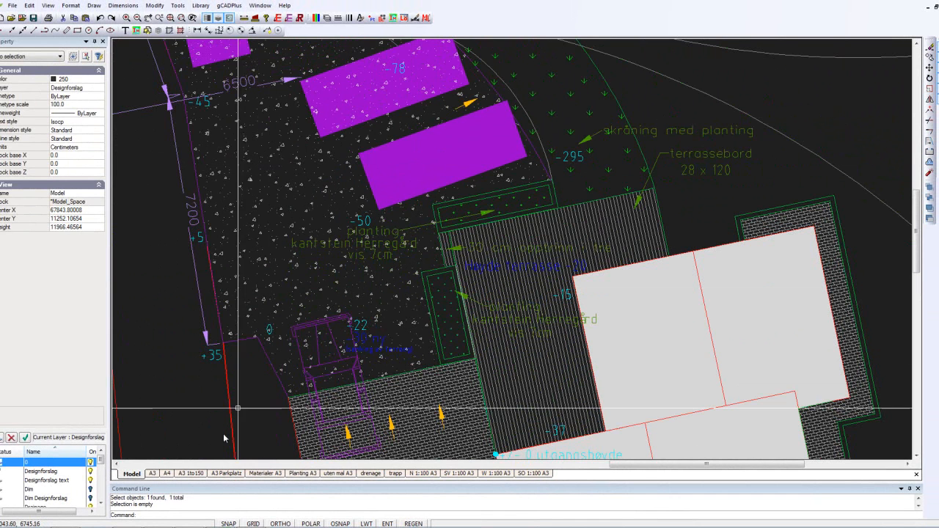
Open the A3 1to150 layout and turn on the lineweight display to check the cars across the site plan.
{"action": "left_click", "coordinate": [190, 474]}
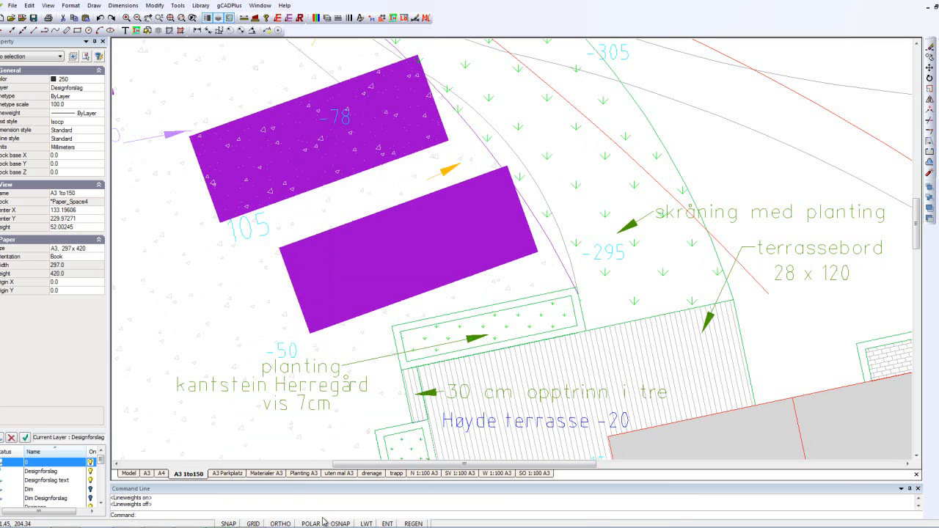
{"action": "mouse_move", "coordinate": [364, 526]}
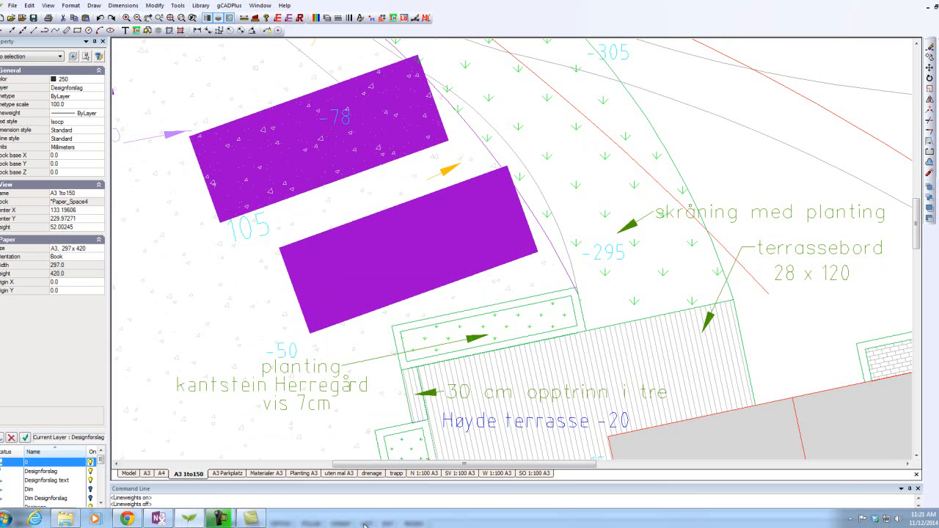
{"action": "left_click", "coordinate": [366, 523]}
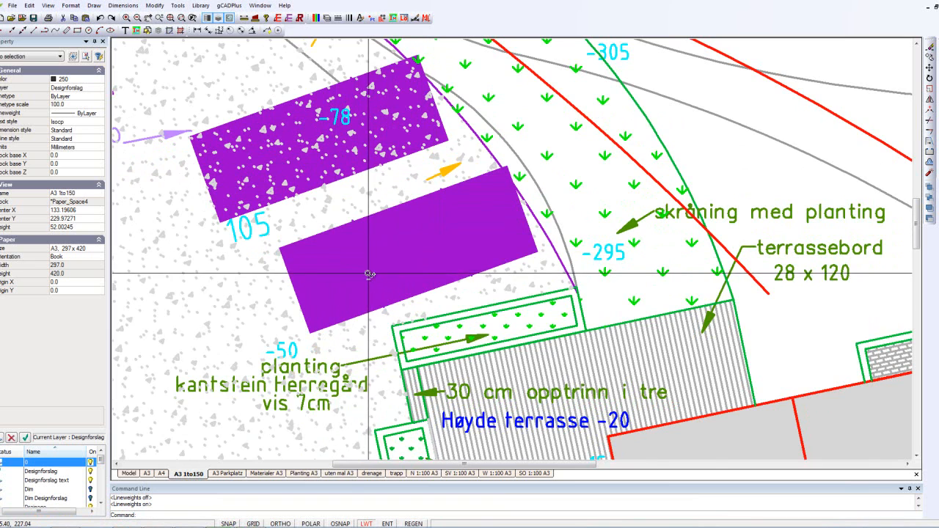
{"action": "scroll", "coordinate": [375, 273], "scroll_direction": "down", "scroll_amount": 5}
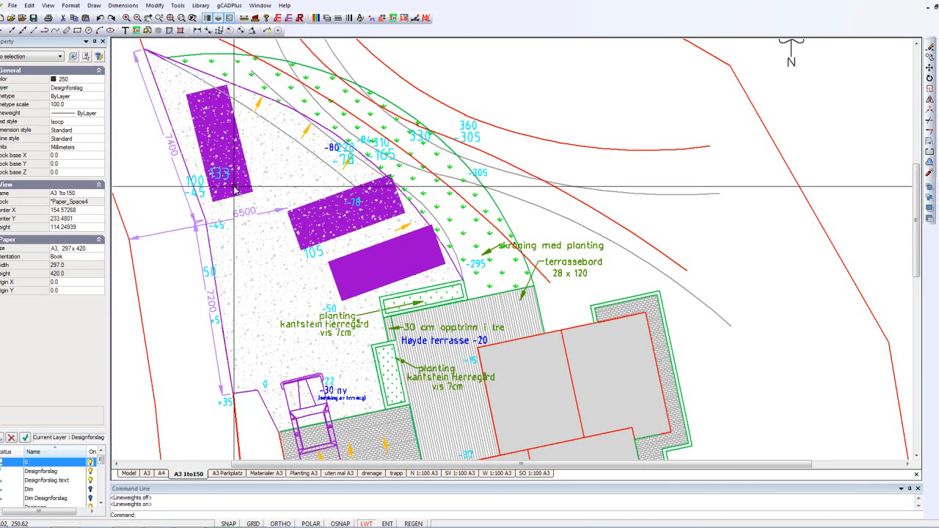
Send the concrete hatch around the cars to the back in model space, and return to the A3 1to150 layout.
{"action": "left_click", "coordinate": [129, 473]}
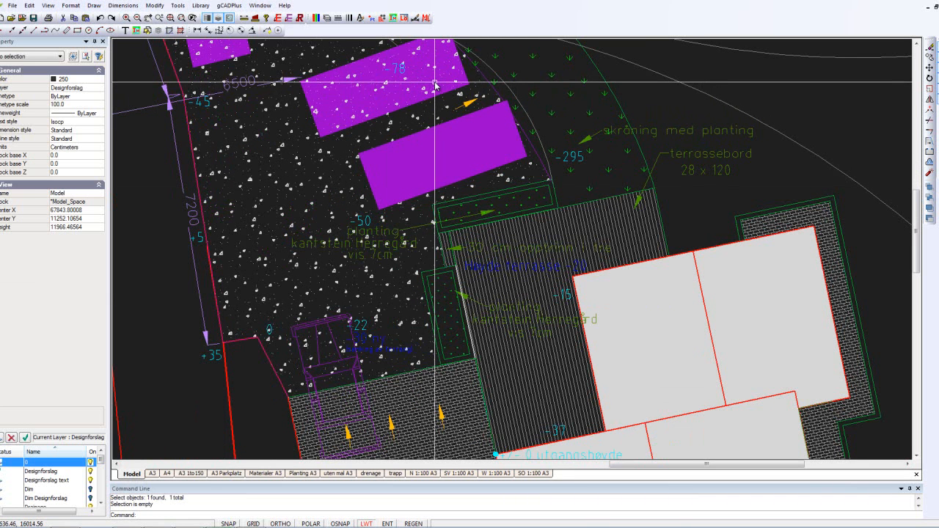
{"action": "left_click", "coordinate": [418, 119]}
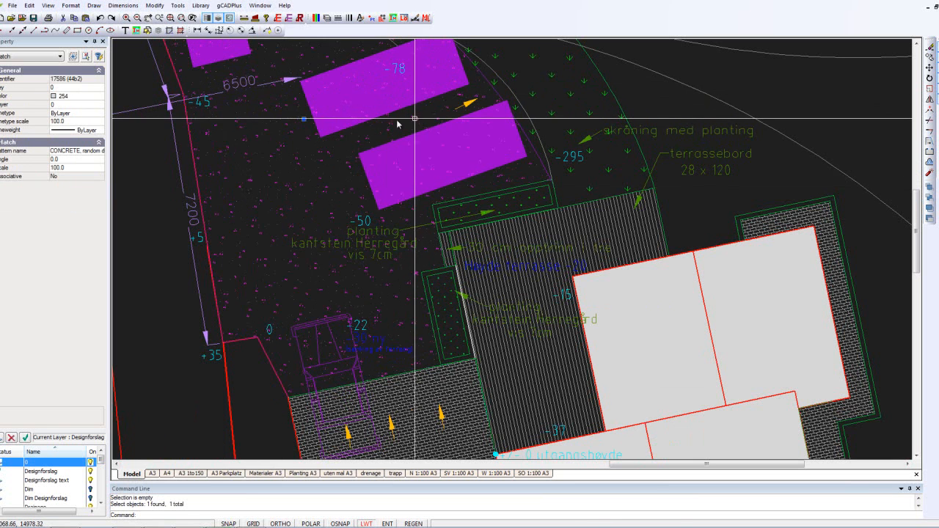
{"action": "left_click", "coordinate": [178, 6]}
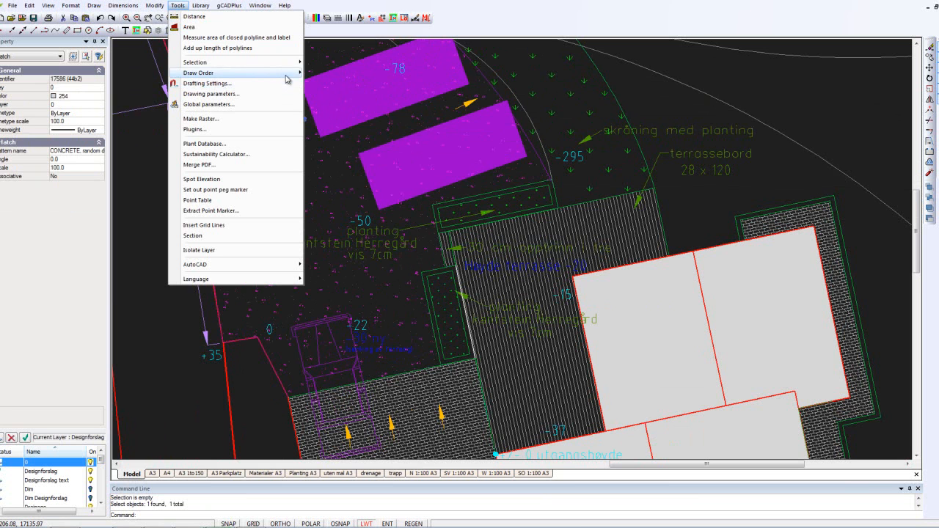
{"action": "mouse_move", "coordinate": [287, 77]}
{"action": "left_click", "coordinate": [331, 84]}
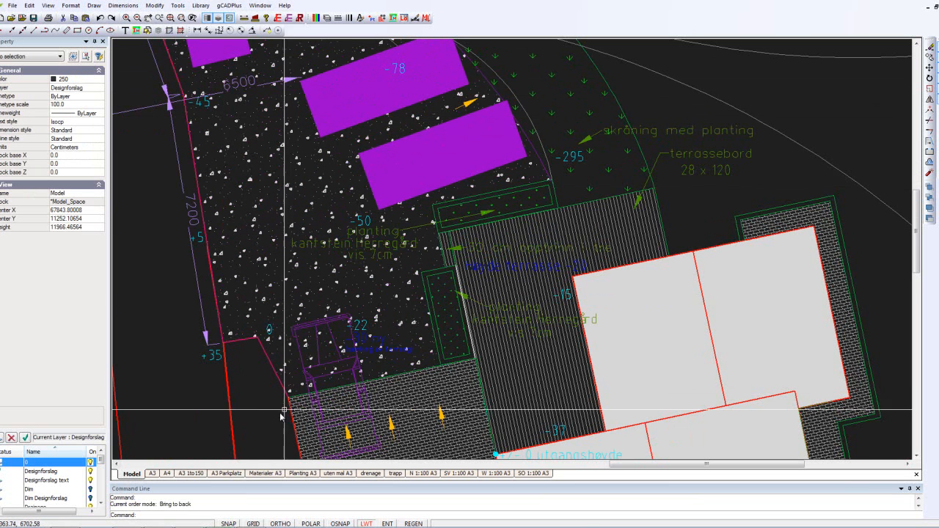
{"action": "left_click", "coordinate": [197, 473]}
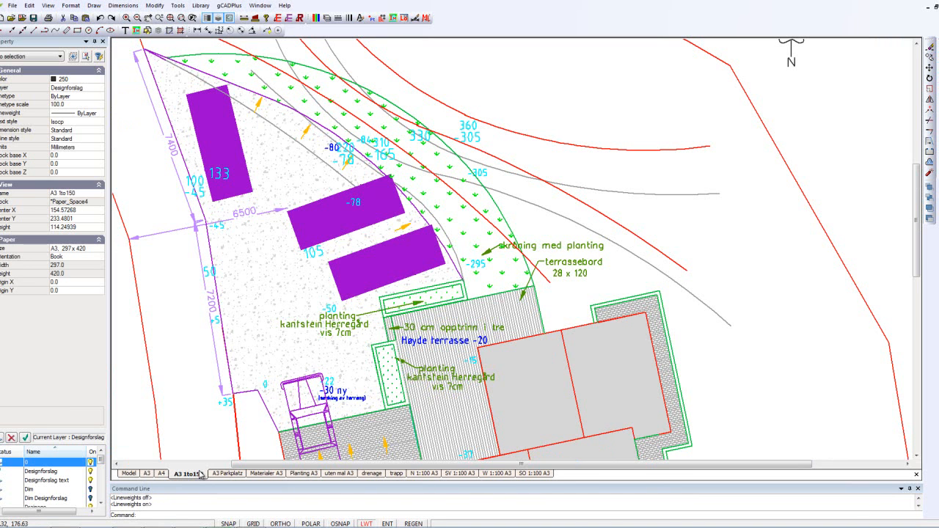